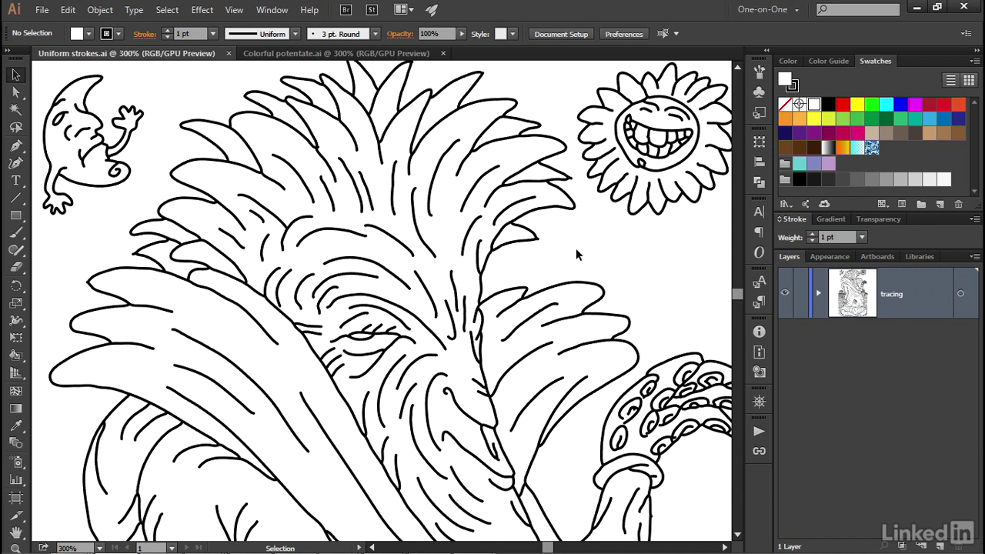
- Examine the finished coloring in Colorful potentate.ai and return to Uniform strokes.ai
key("ctrl+Tab")
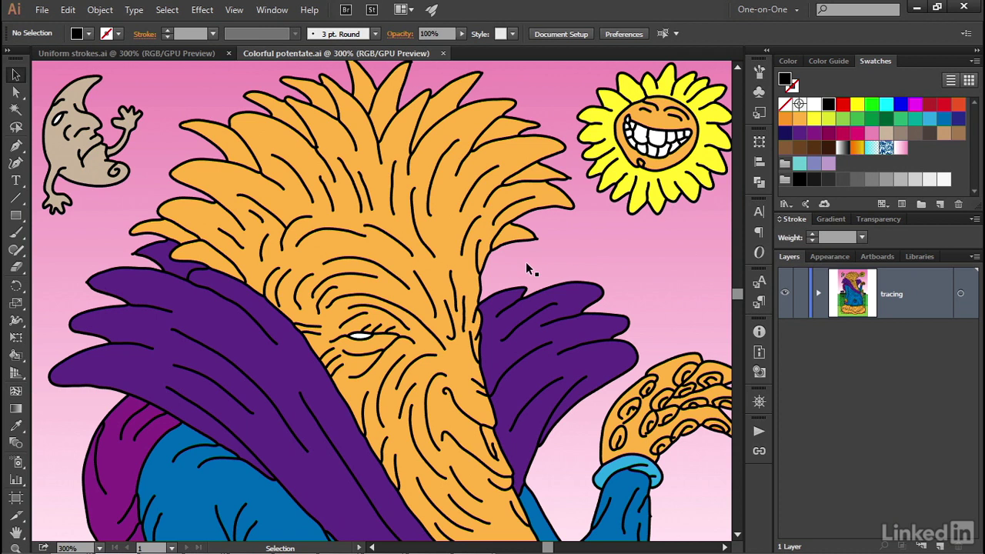
key("ctrl+Tab")
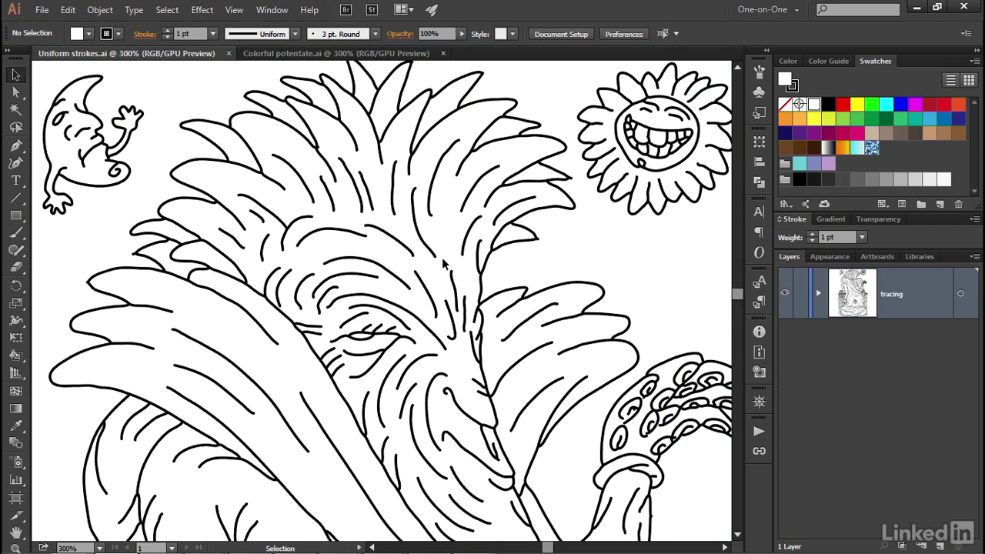
- Select all the line art and expand the tracing layer to show its contents
key("ctrl+a")
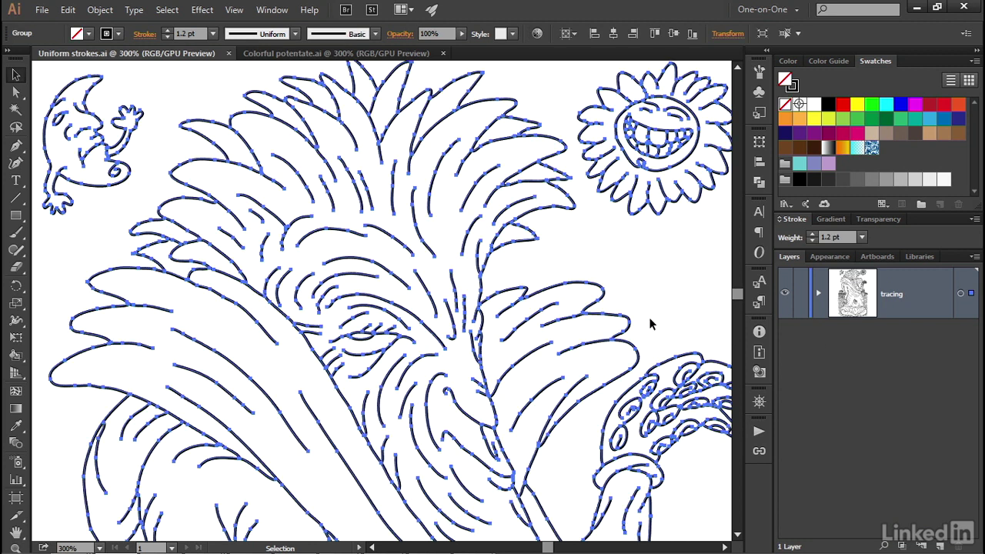
left_click(819, 296)
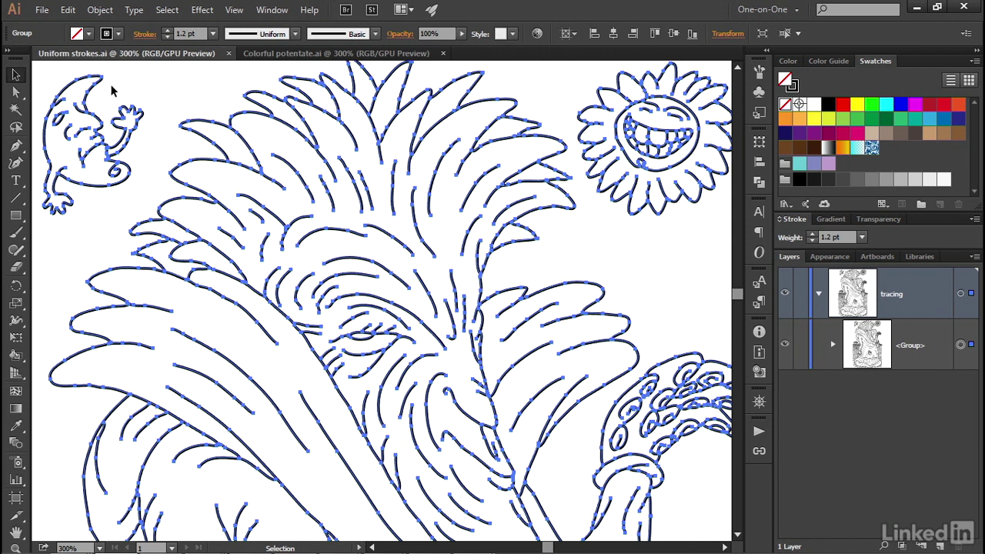
- Try a light orange fill on all the selected paths and reset their fill to none
left_click(82, 35)
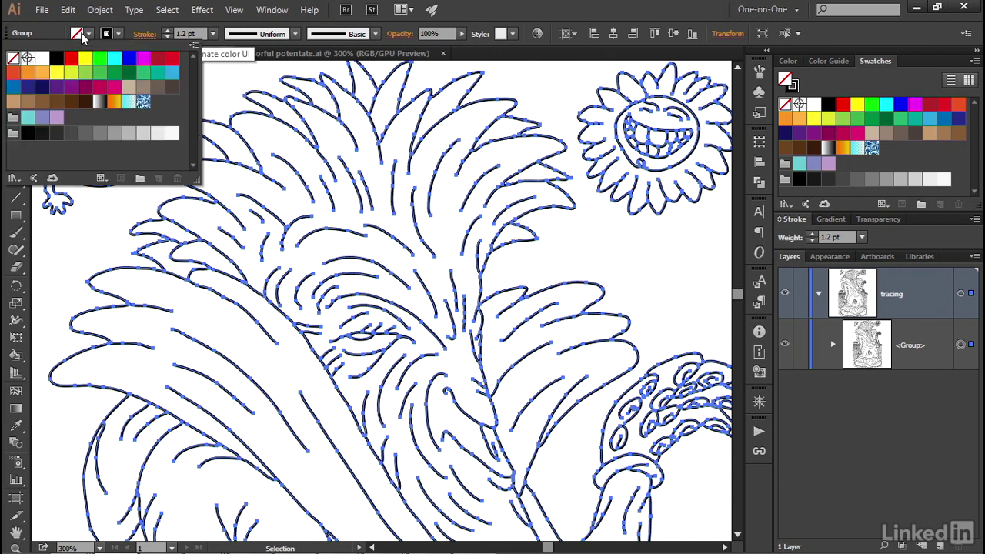
left_click(42, 74)
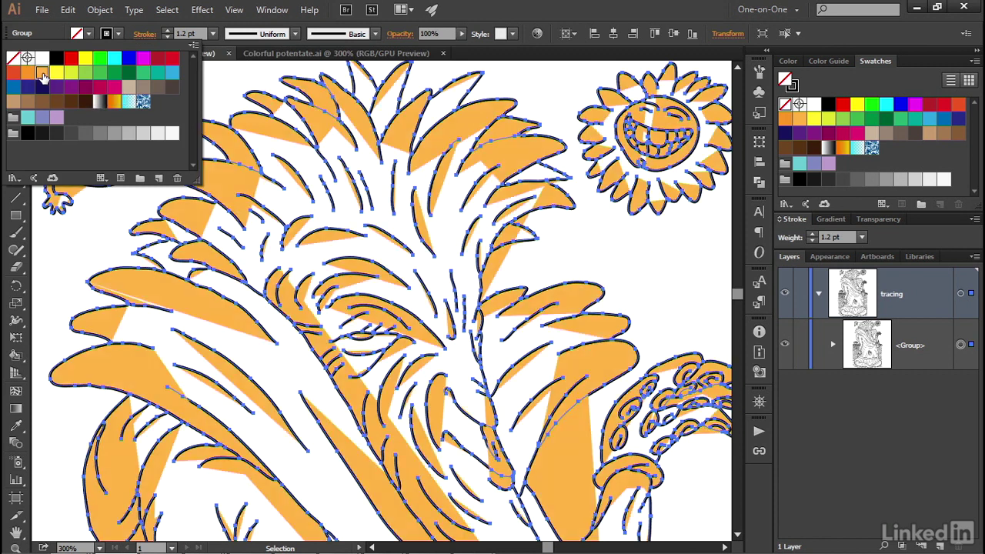
left_click(399, 251)
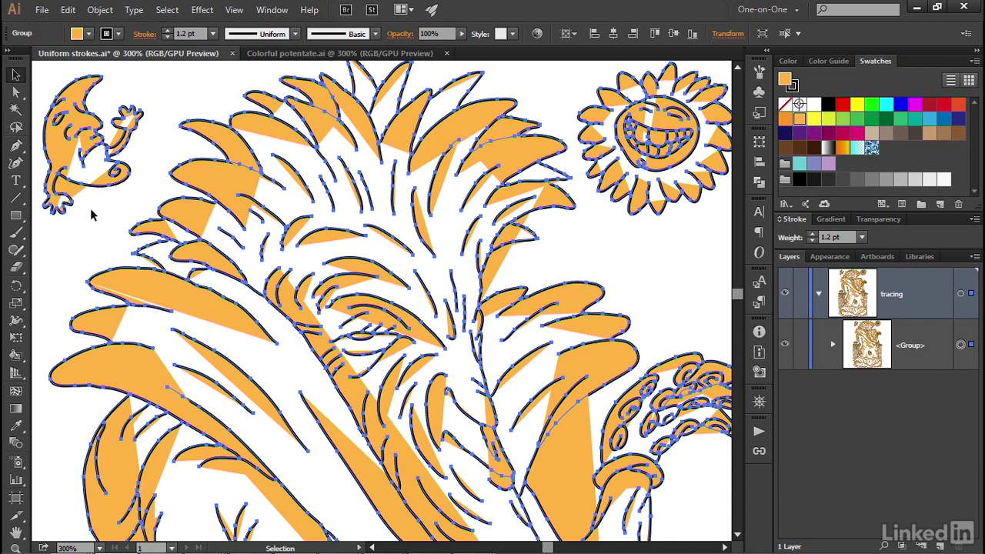
key("slash")
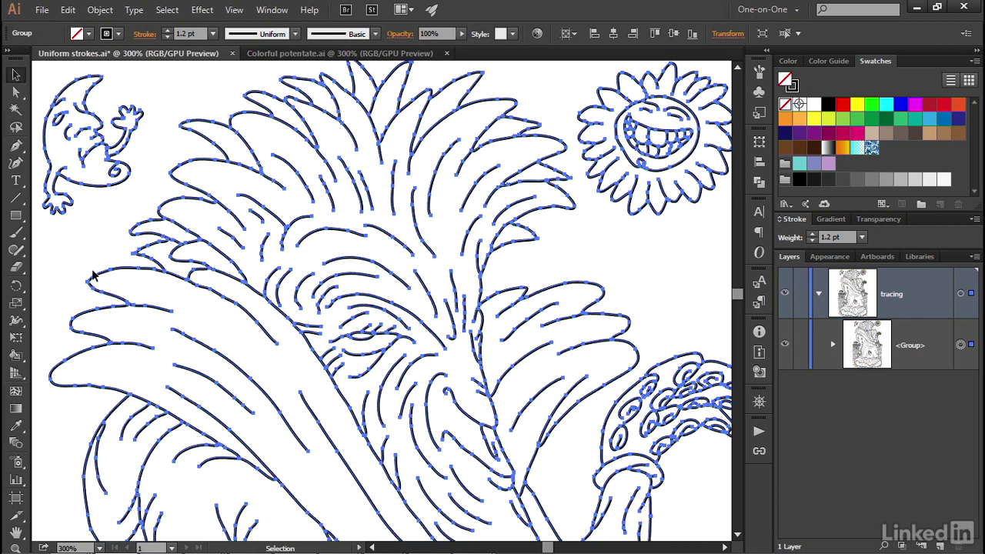
- Use the Live Paint Bucket to turn the selected paths into a Live Paint group, filling the character's head with light orange
left_click(17, 354)
left_click_drag(18, 355, 146, 371)
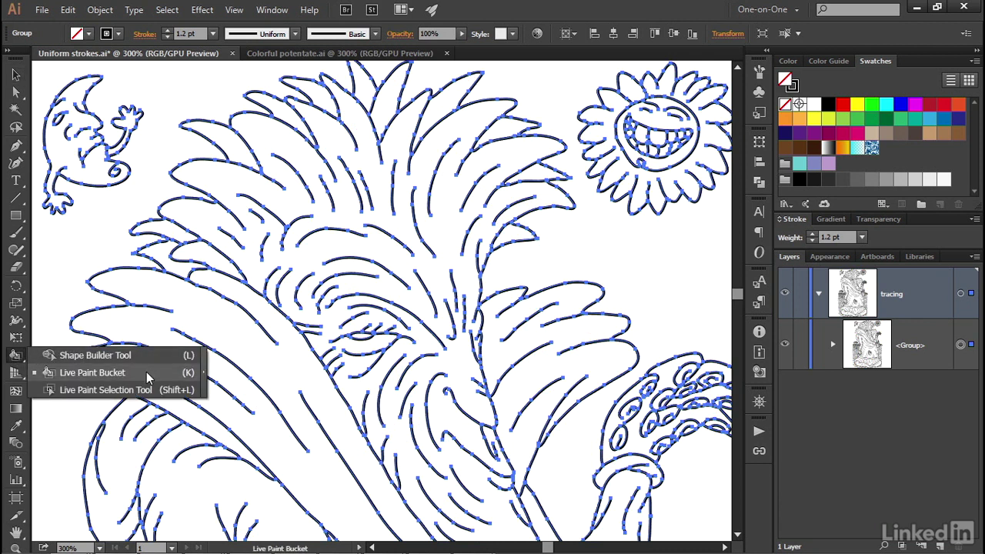
left_click_drag(146, 372, 147, 371)
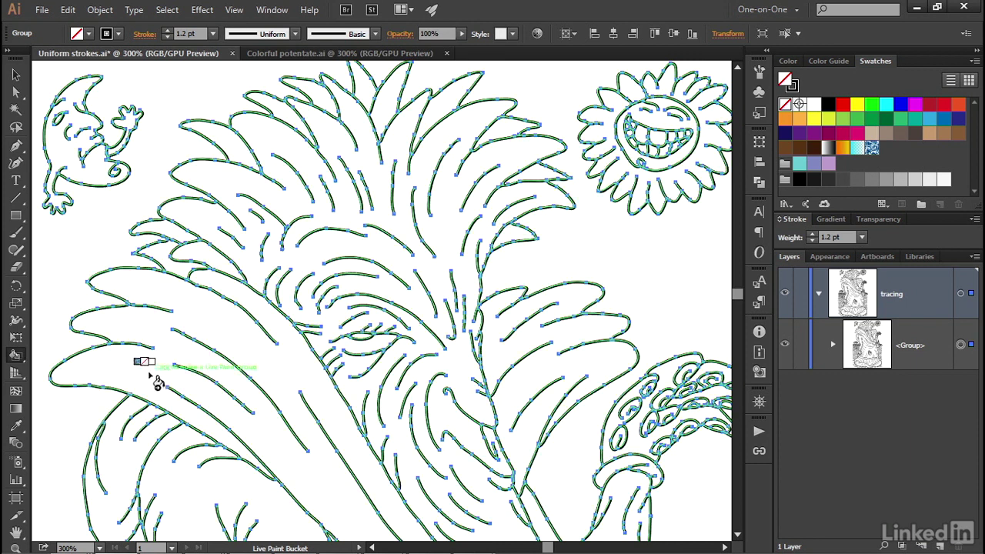
left_click(799, 122)
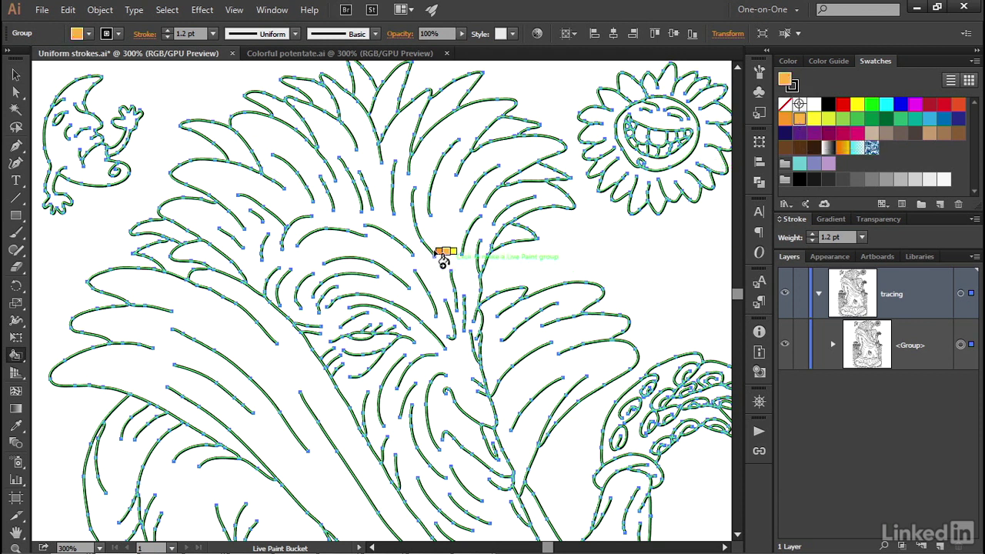
left_click(388, 254)
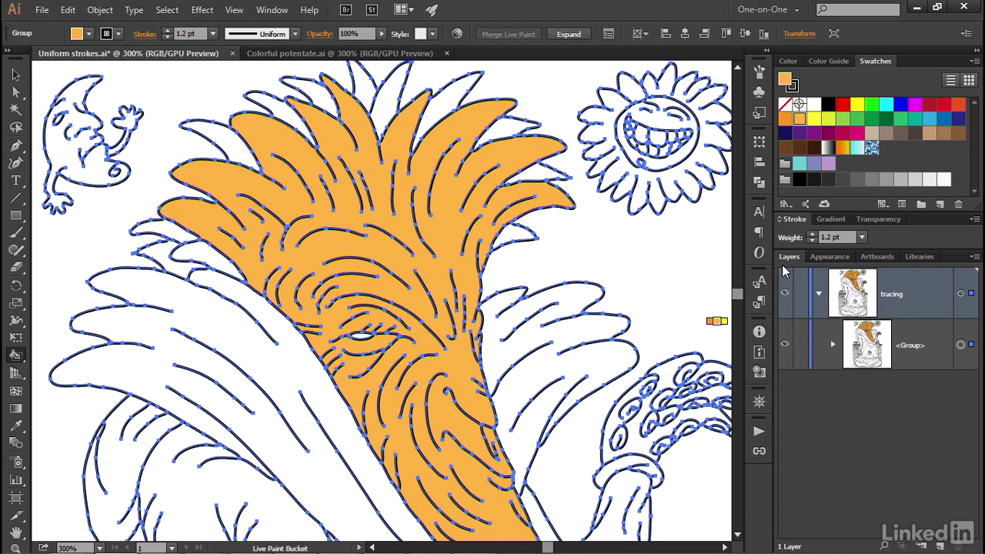
- Move the Live Paint group out of its parent group directly into the tracing layer and deselect the artwork
left_click(833, 344)
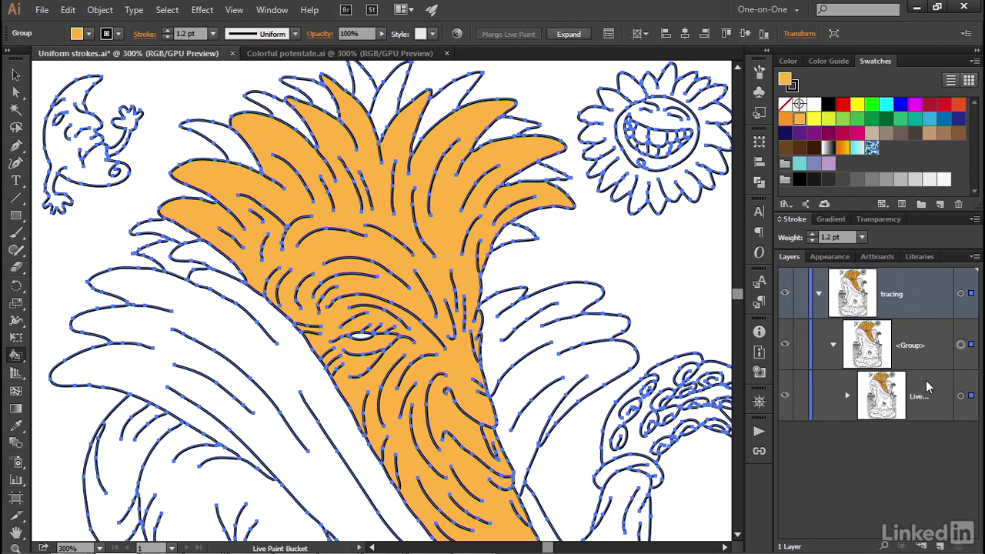
left_click(945, 393)
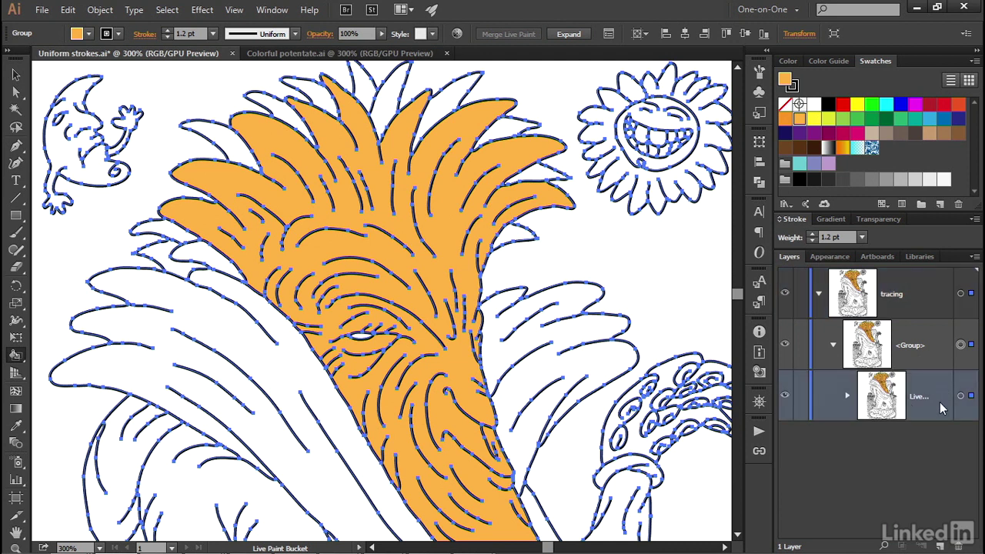
left_click_drag(938, 398, 925, 336)
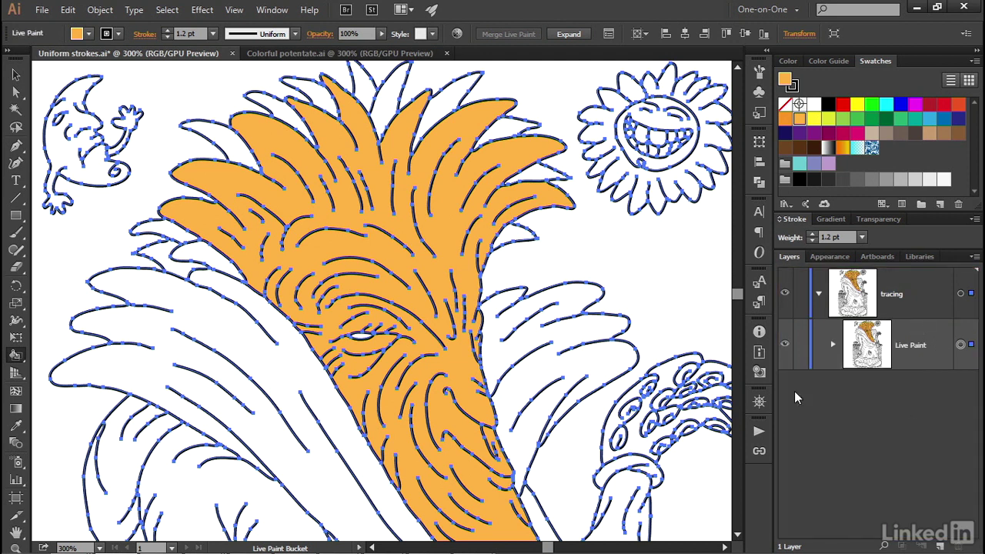
left_click(623, 246, "ctrl")
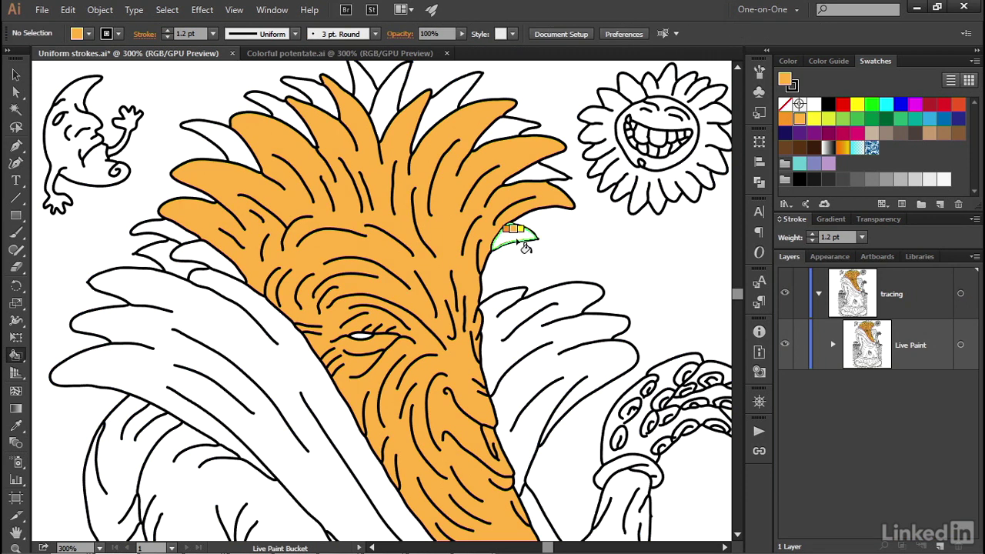
- Live-paint the remaining white hair tufts around the character's head with light orange
left_click(524, 244)
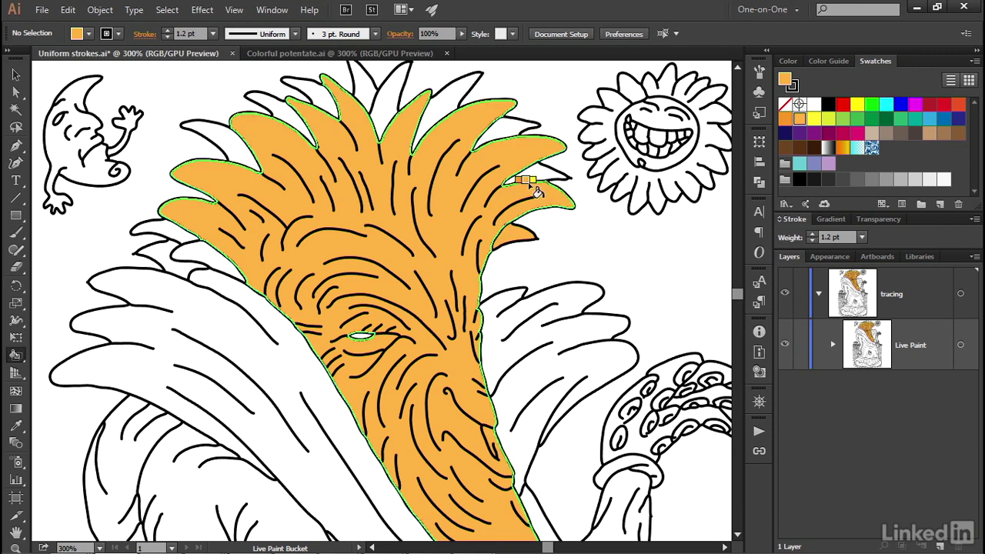
left_click(511, 138)
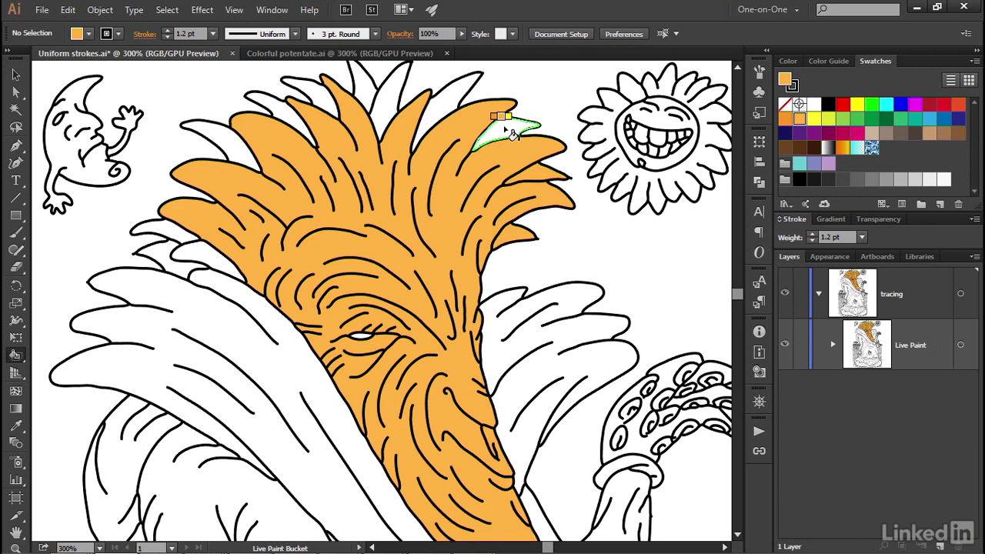
left_click(511, 133)
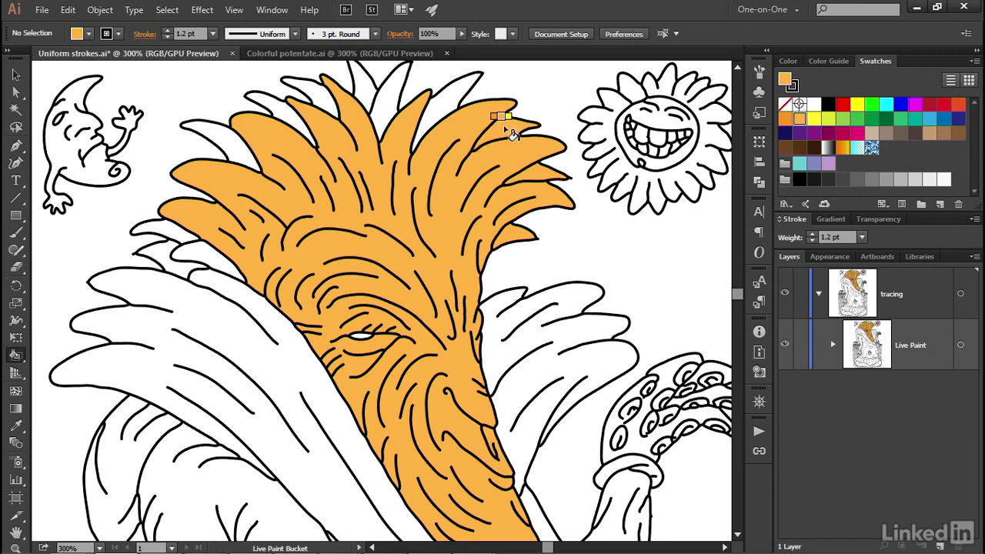
left_click(452, 114)
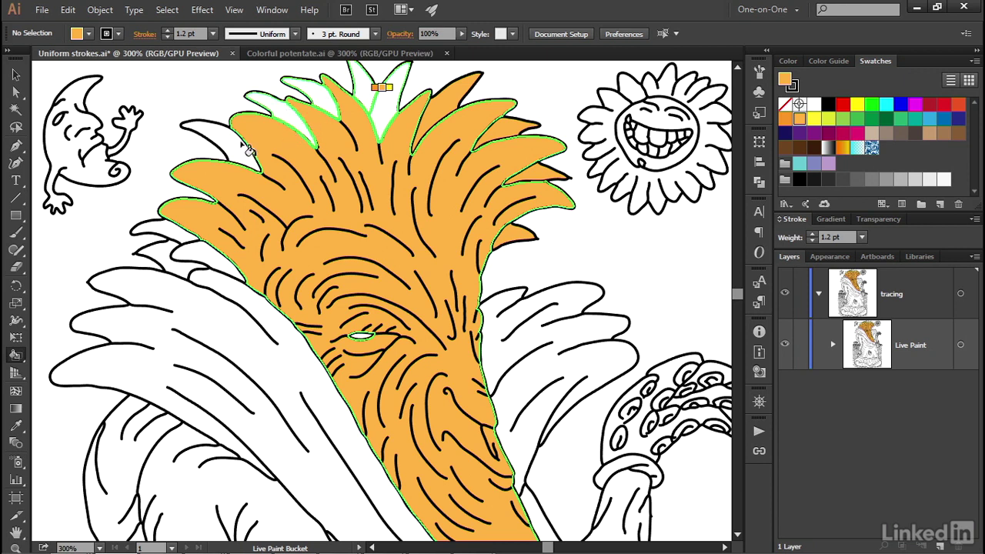
left_click(198, 258)
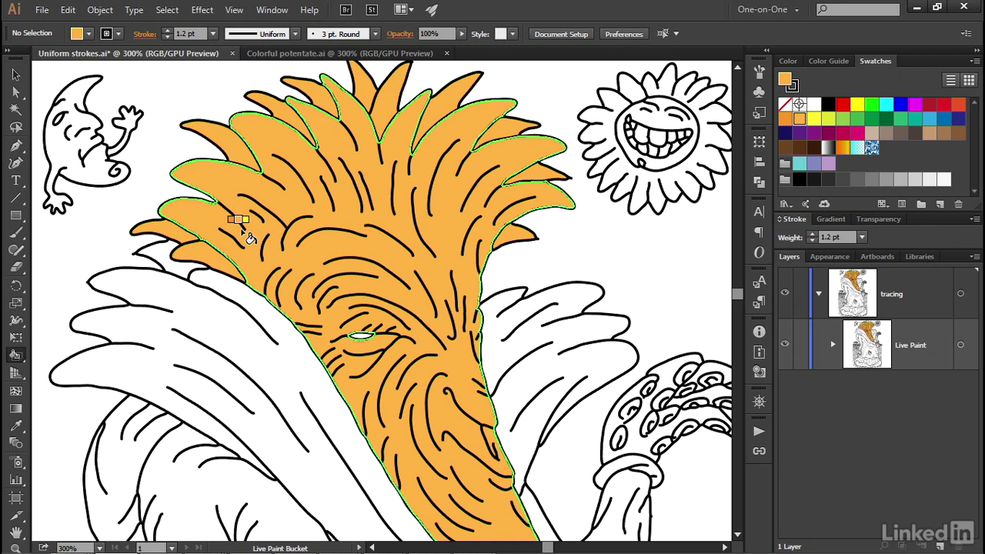
- Try filling the sun's chin and lower teeth with light orange and undo the fill
key("space")
left_click_drag(544, 266, 381, 277)
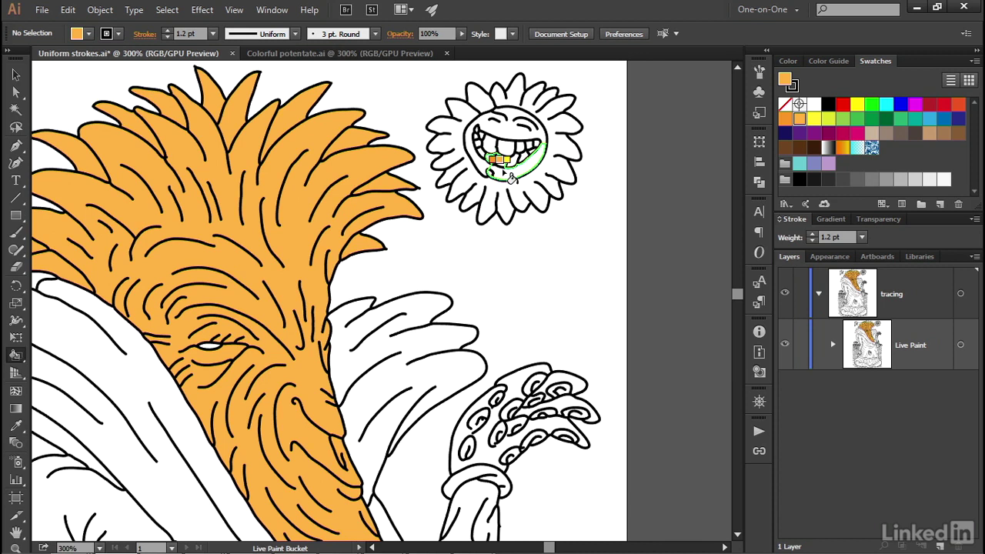
left_click(509, 179)
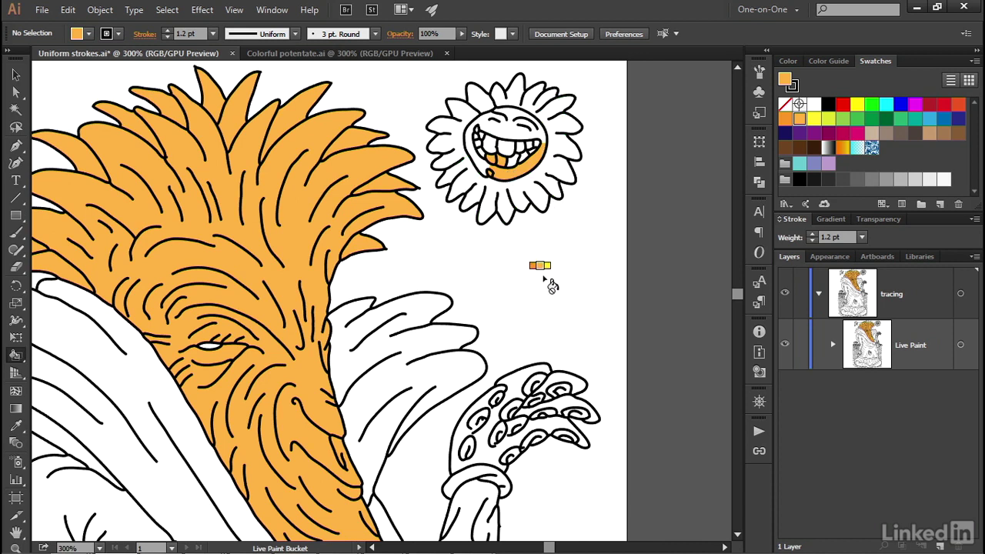
key("ctrl+z")
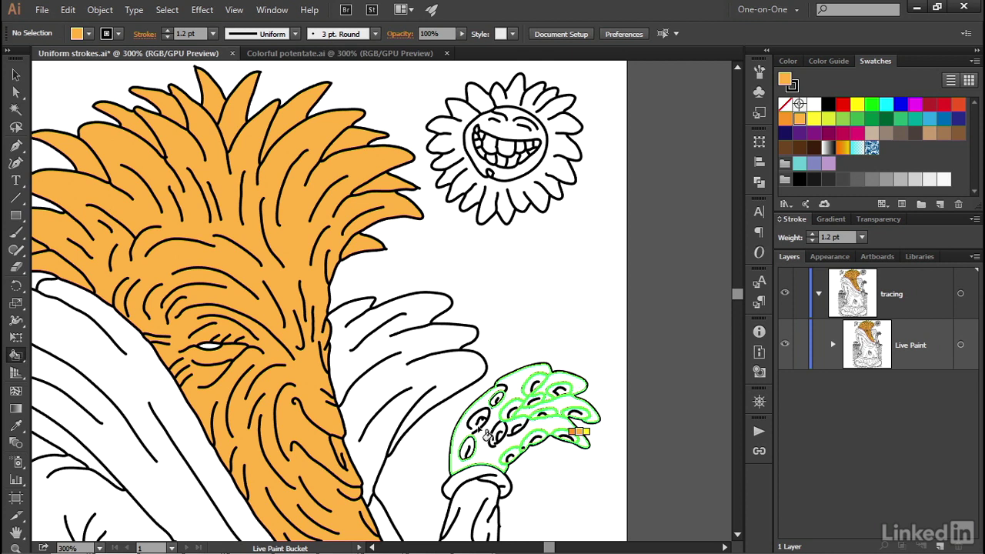
- Fill the raised hand with its suckers and the fingers of the lowered hand with light orange
left_click(484, 440)
left_click(462, 452)
key("space")
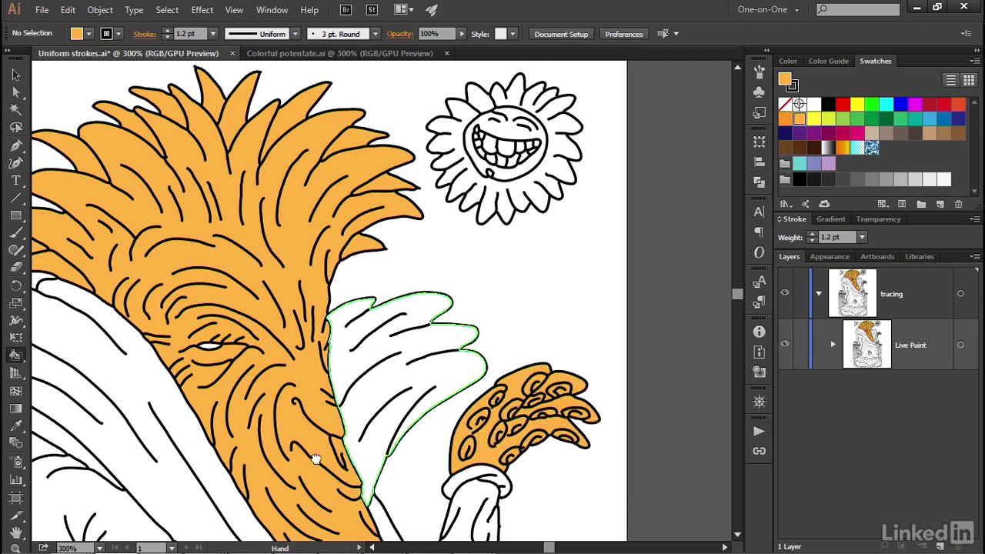
left_click_drag(307, 456, 483, 221)
mouse_move(210, 483)
left_mouse_down()
mouse_move(337, 288)
mouse_move(304, 169)
left_mouse_up()
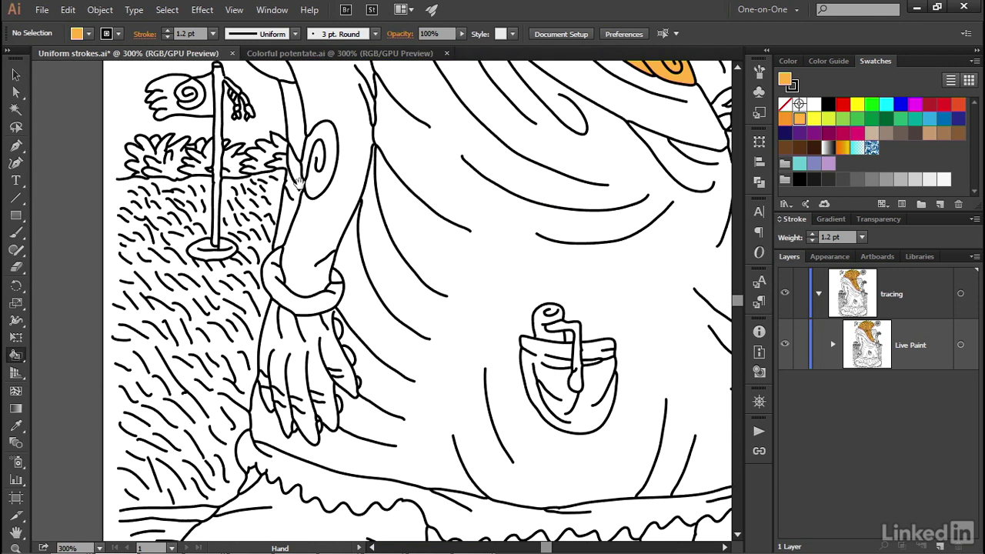
left_click(337, 366)
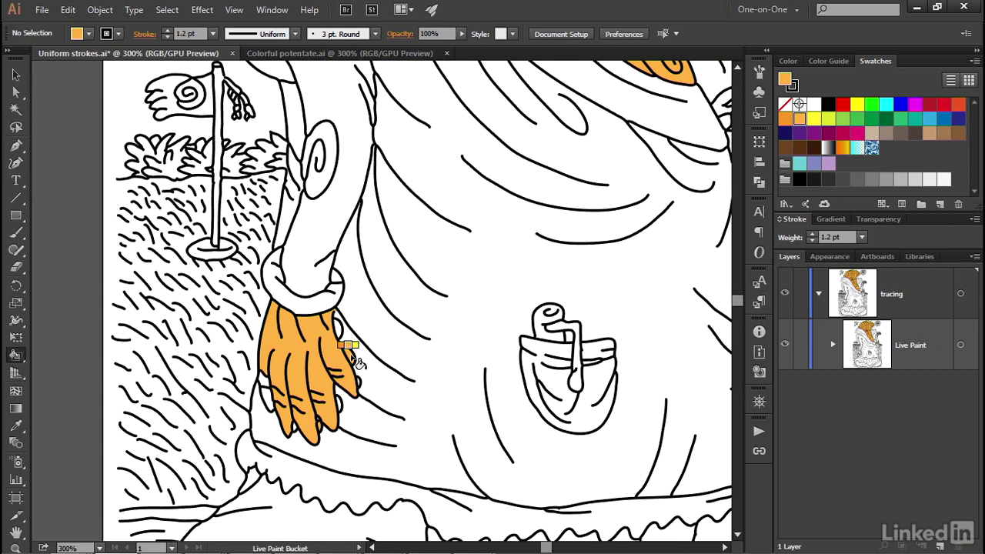
- Fill the lowered hand's suckers, the arm and torso, and the crossed legs with the right-hand suckers in light orange
left_click(348, 338)
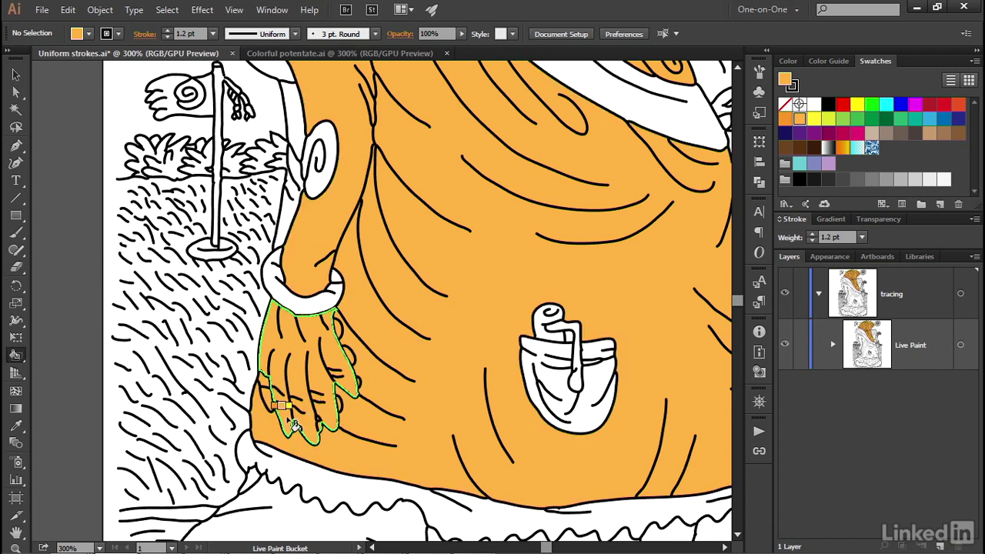
left_click_drag(330, 451, 194, 166)
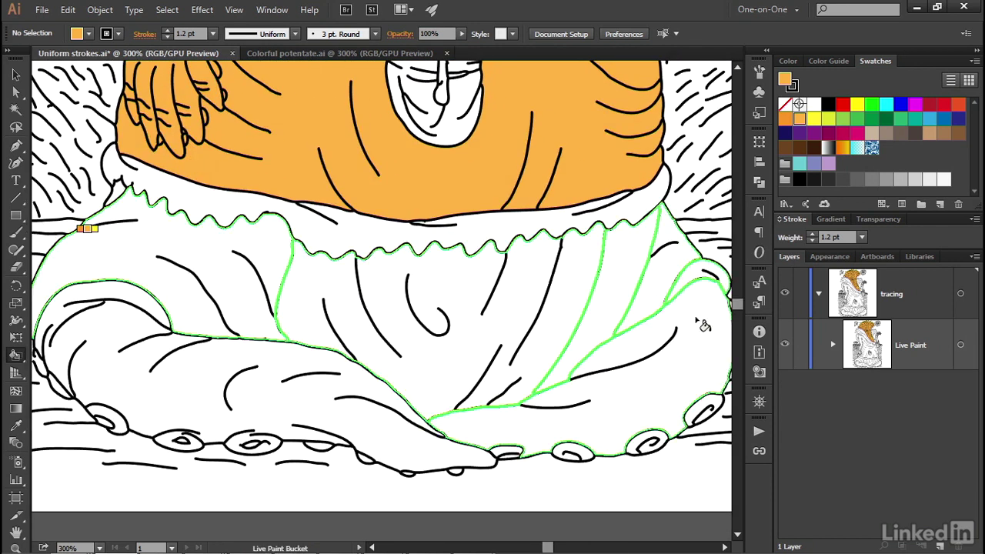
left_click(695, 368)
left_click_drag(644, 326, 587, 317)
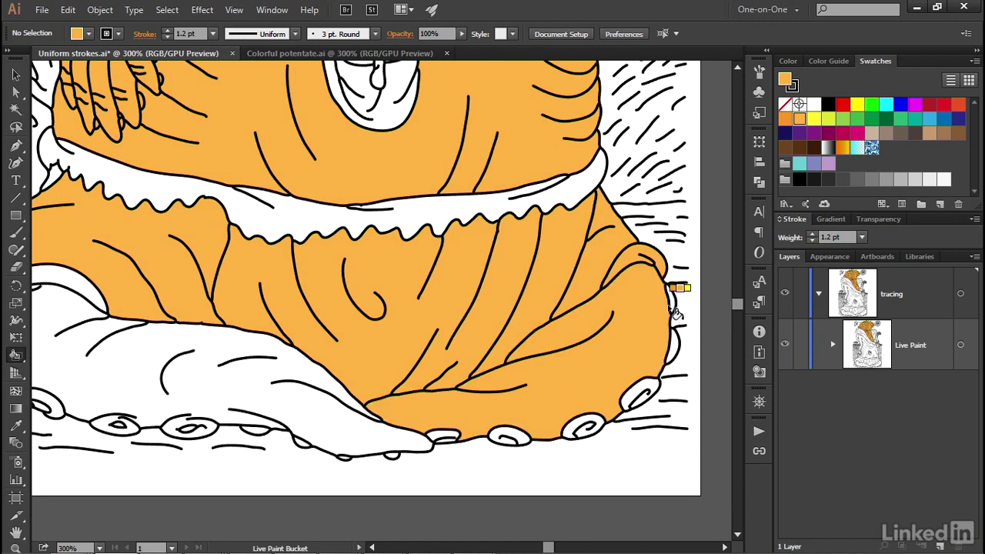
mouse_move(677, 356)
left_mouse_down()
mouse_move(646, 373)
mouse_move(643, 390)
mouse_move(597, 407)
mouse_move(586, 434)
mouse_move(422, 455)
left_mouse_up()
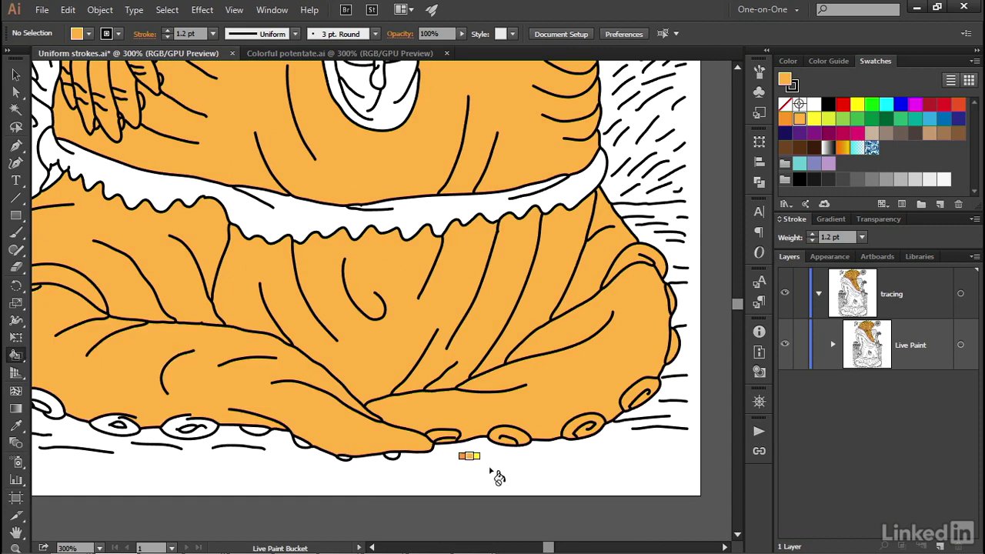
left_click(541, 467)
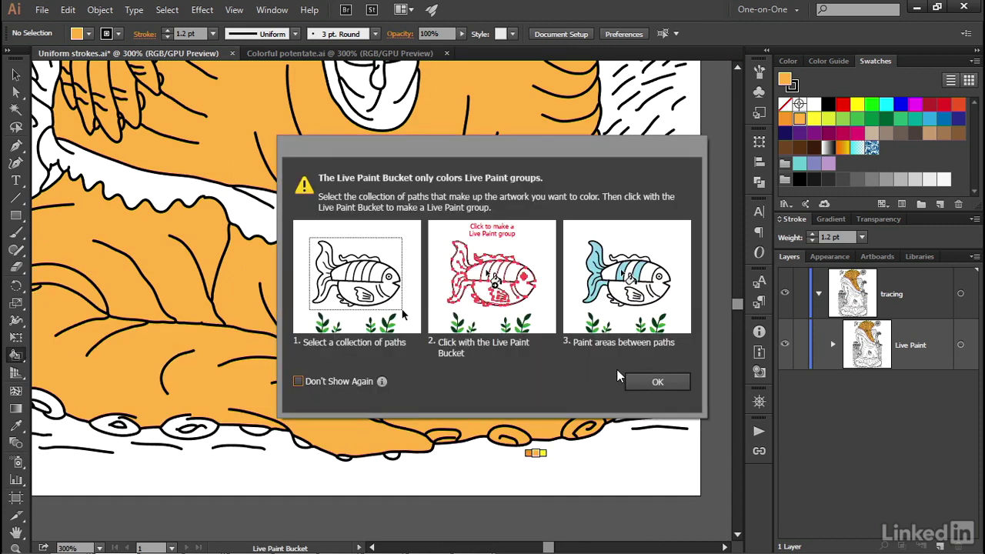
left_click(655, 382)
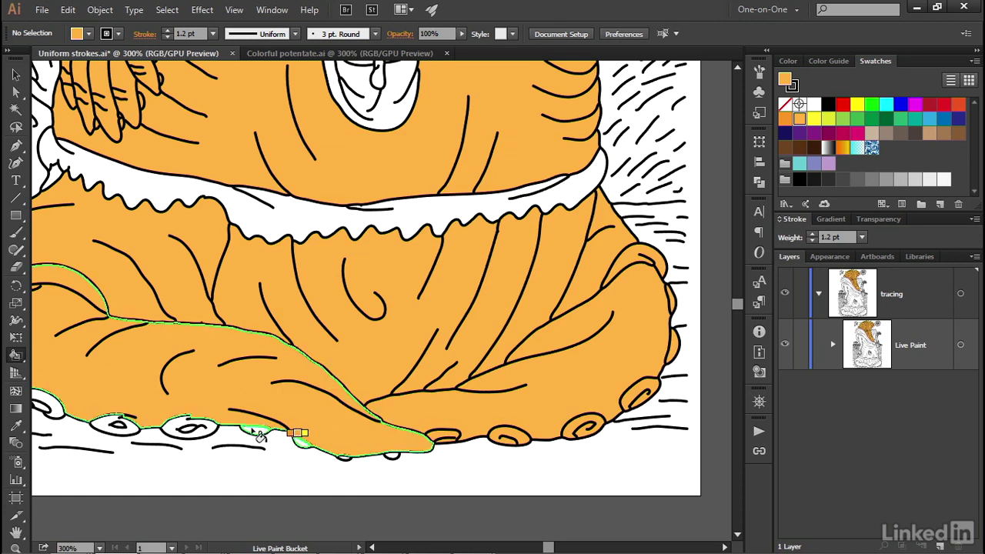
- Fill the suckers beneath the front leg with light orange and stop the Live Paint Bucket warning from showing again
left_click(193, 428)
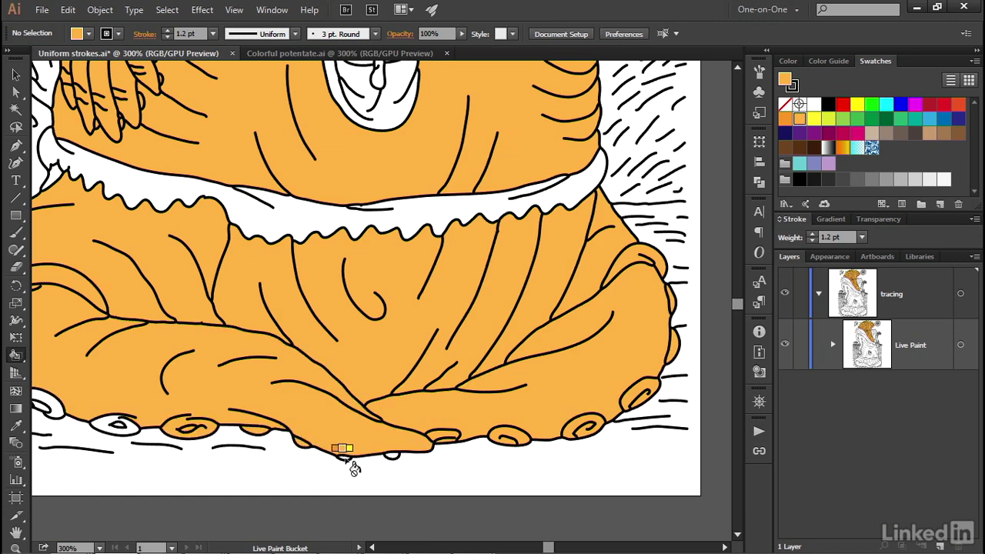
left_click(394, 460)
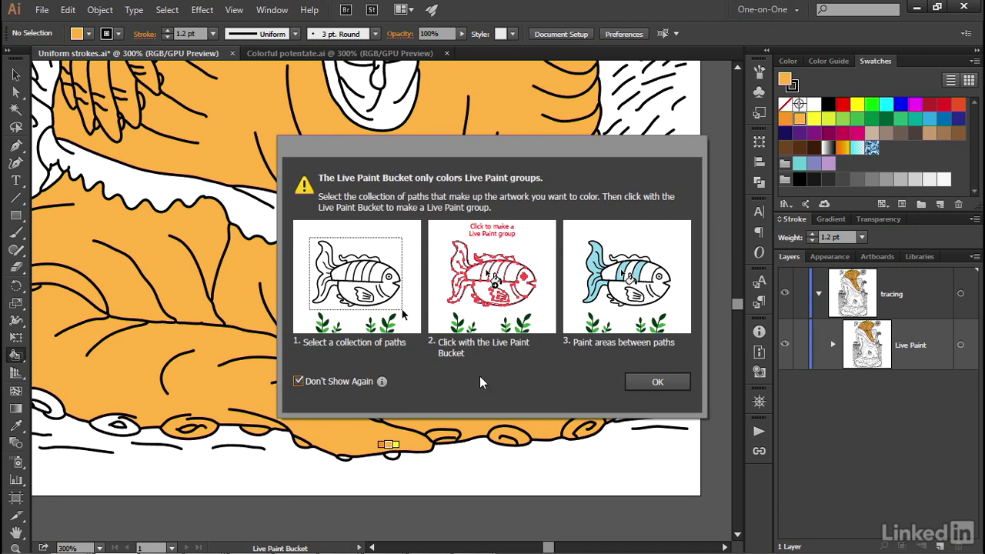
left_click(642, 385)
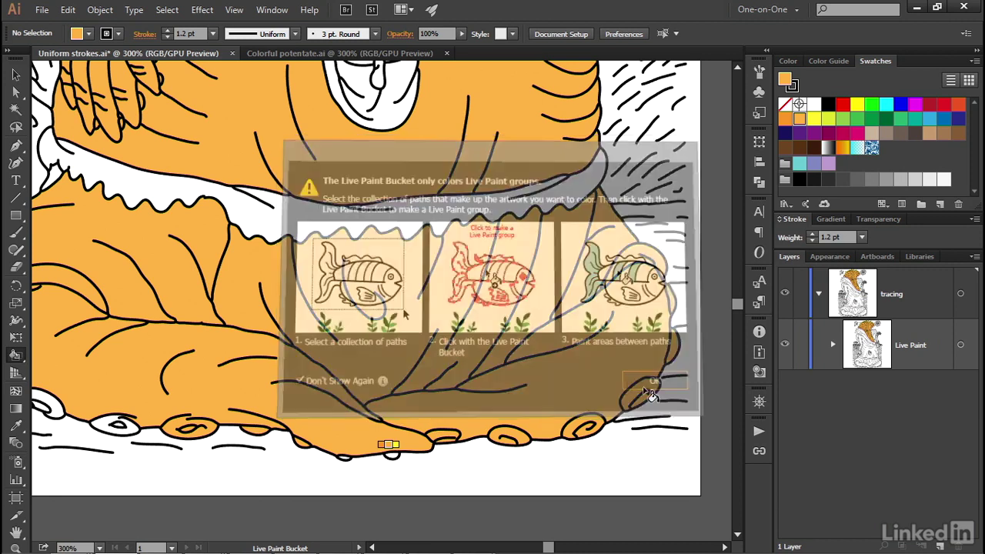
- Fill the remaining suckers around the character's left-hand knee and the small gap beside the scalloped hem with light orange
mouse_move(229, 423)
left_mouse_down()
mouse_move(261, 434)
mouse_move(369, 430)
left_mouse_up()
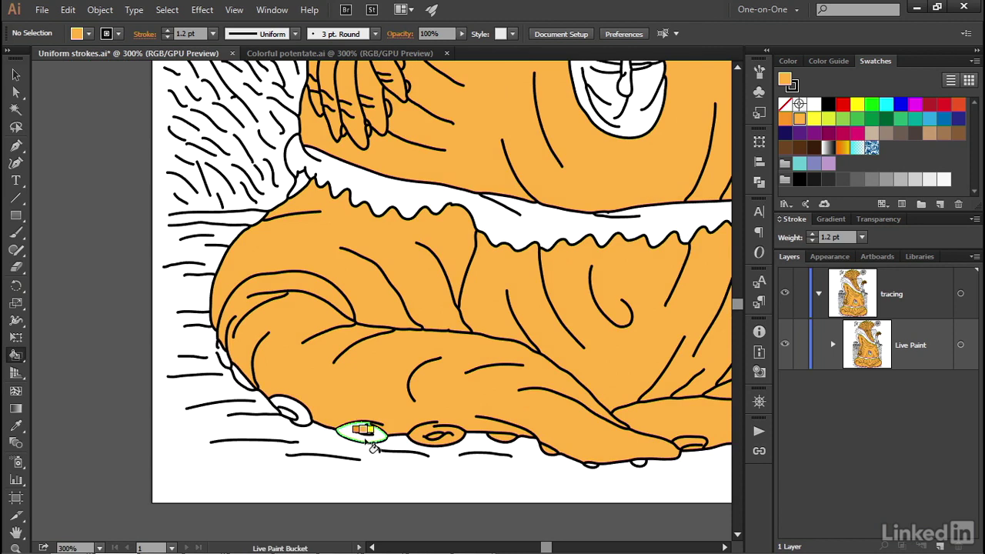
left_click(239, 385)
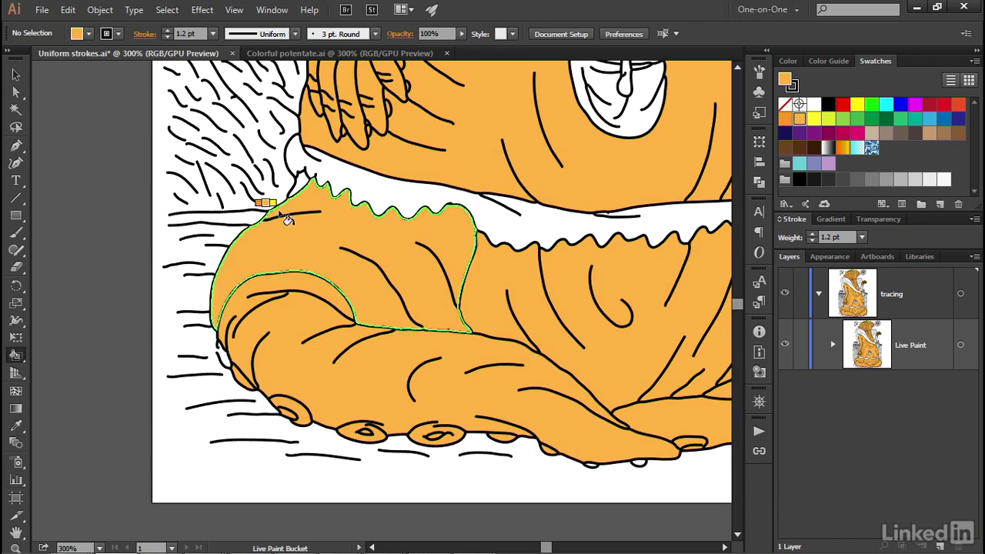
left_click(300, 184)
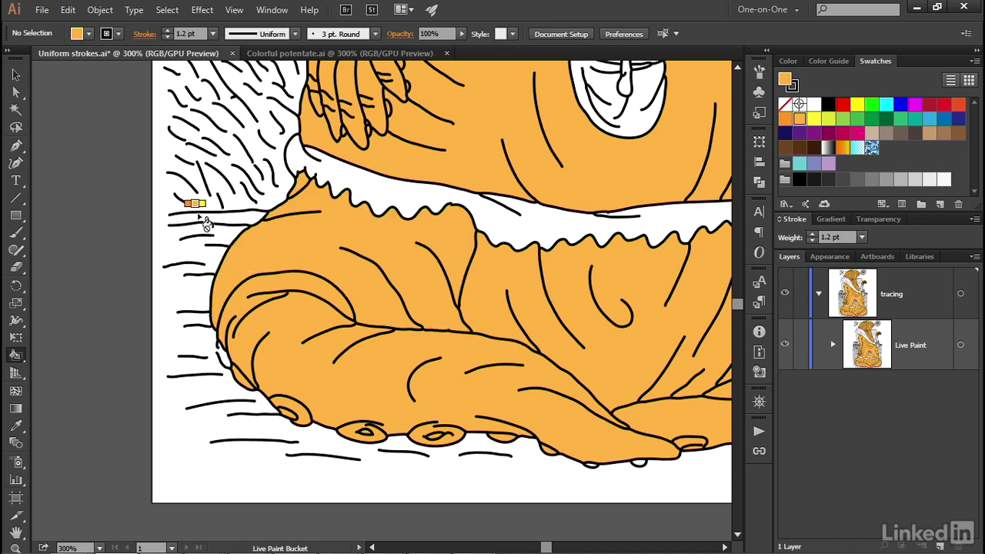
key("ctrl+0")
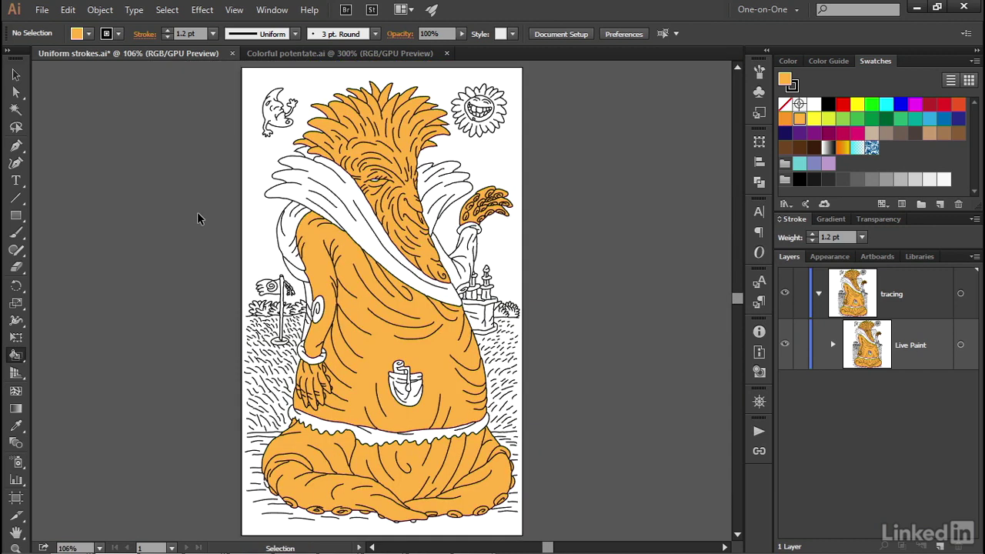